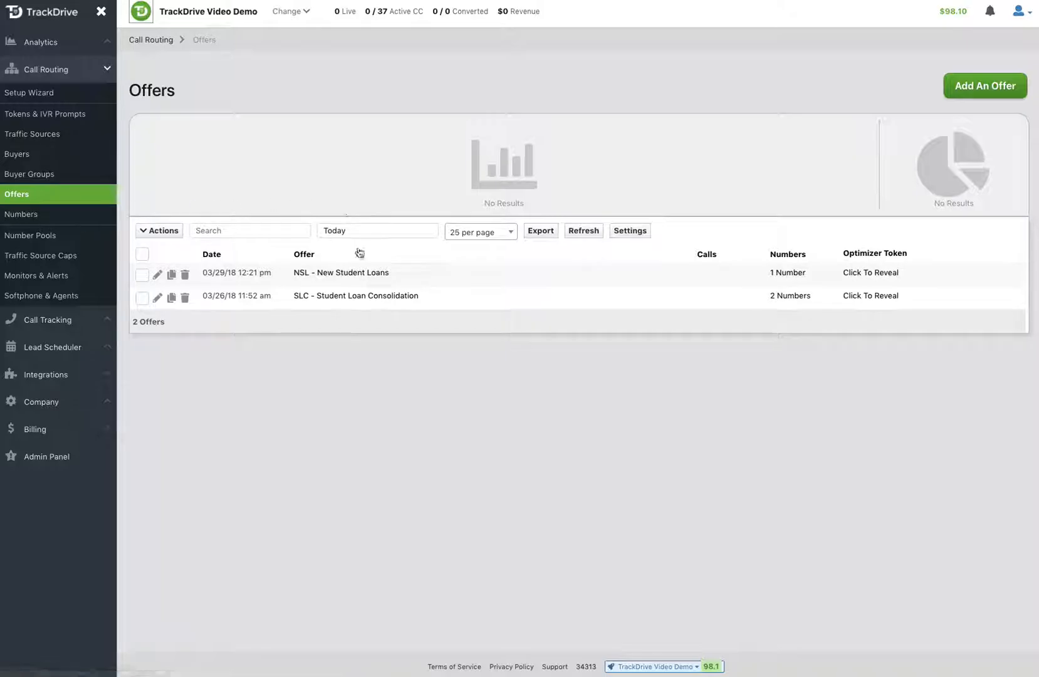
# Step: Open the New Student Loans offer for editing and add a webhook in its advanced settings
pyautogui.click(157, 275)
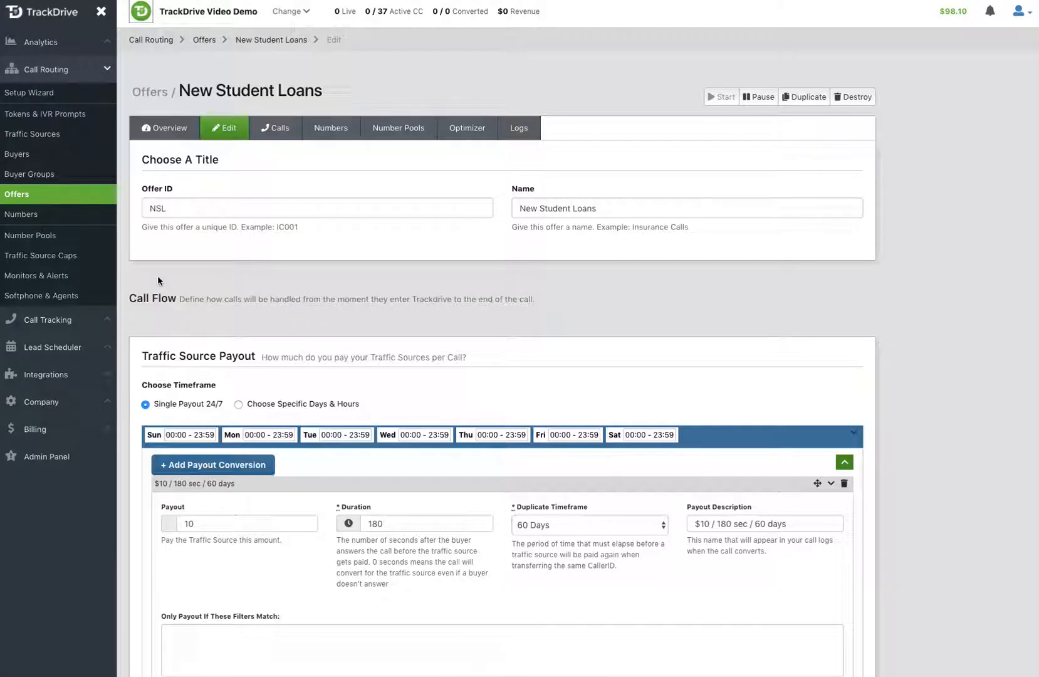
pyautogui.click(916, 313)
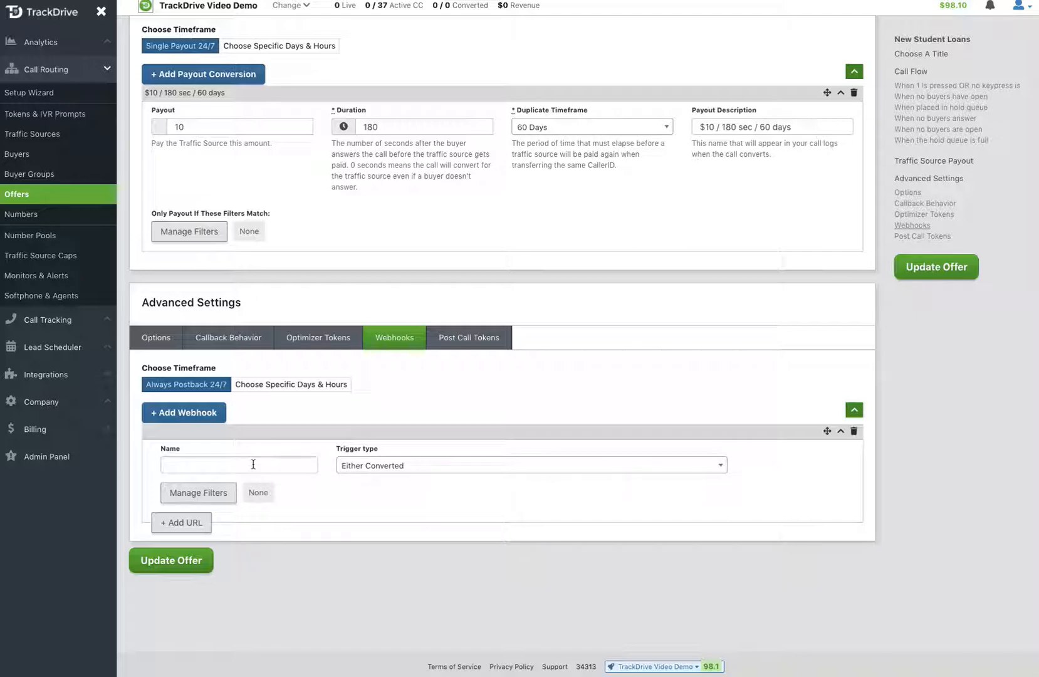
# Step: Review the available trigger types for the new webhook and set its trigger to Buyer Converted
pyautogui.click(383, 468)
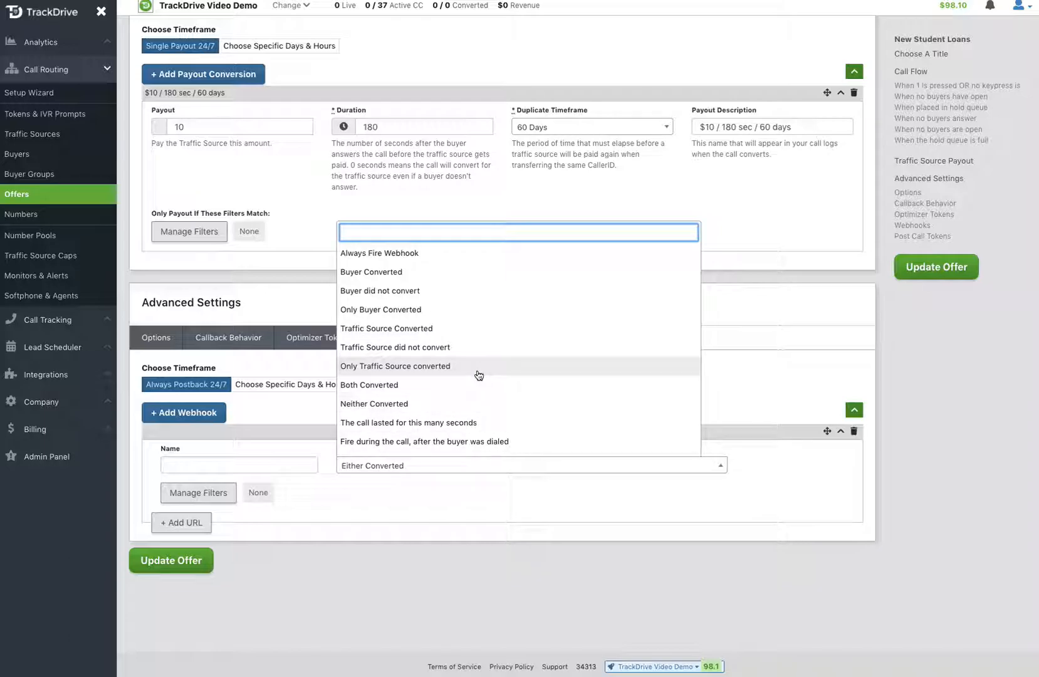
pyautogui.scroll(-1, 476, 374)
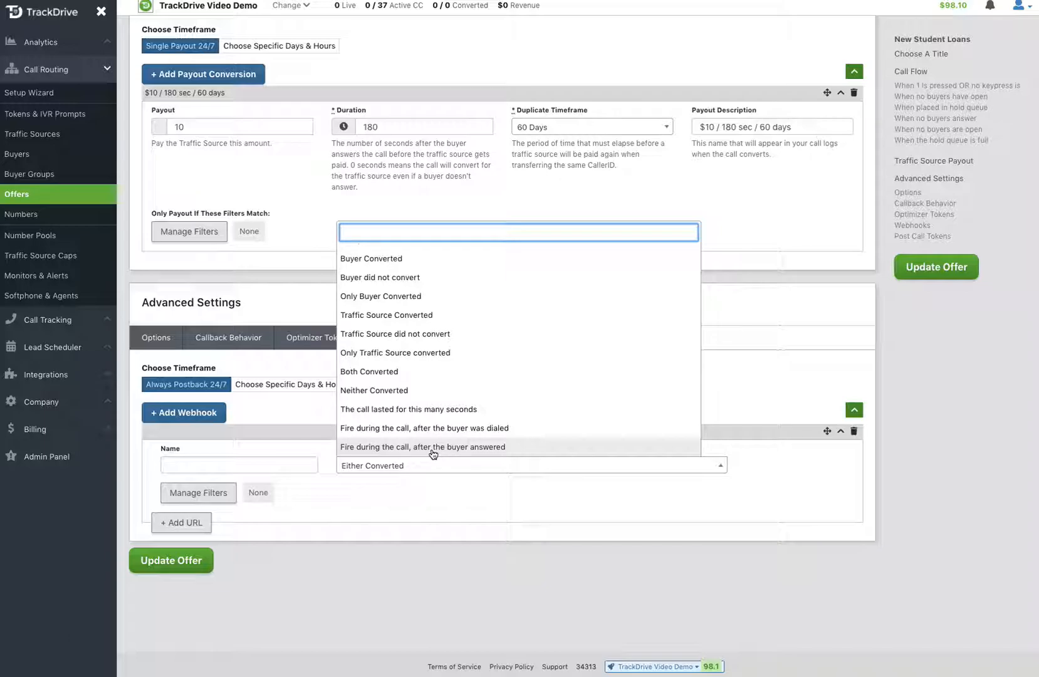
pyautogui.scroll(1, 463, 389)
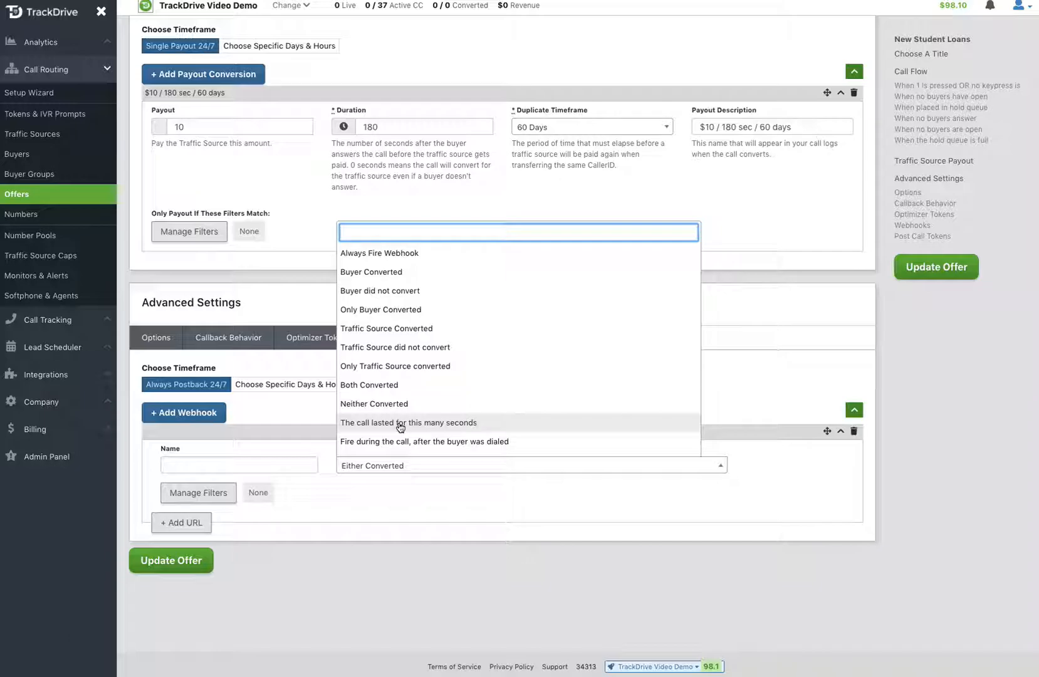
pyautogui.scroll(-1, 401, 425)
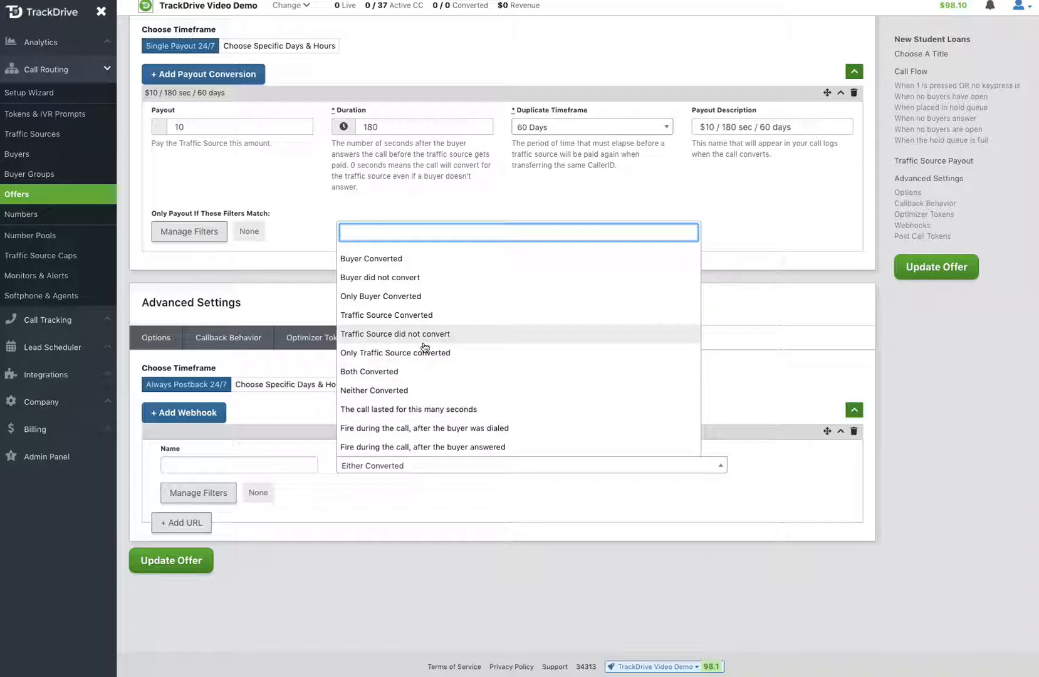
pyautogui.scroll(1, 439, 310)
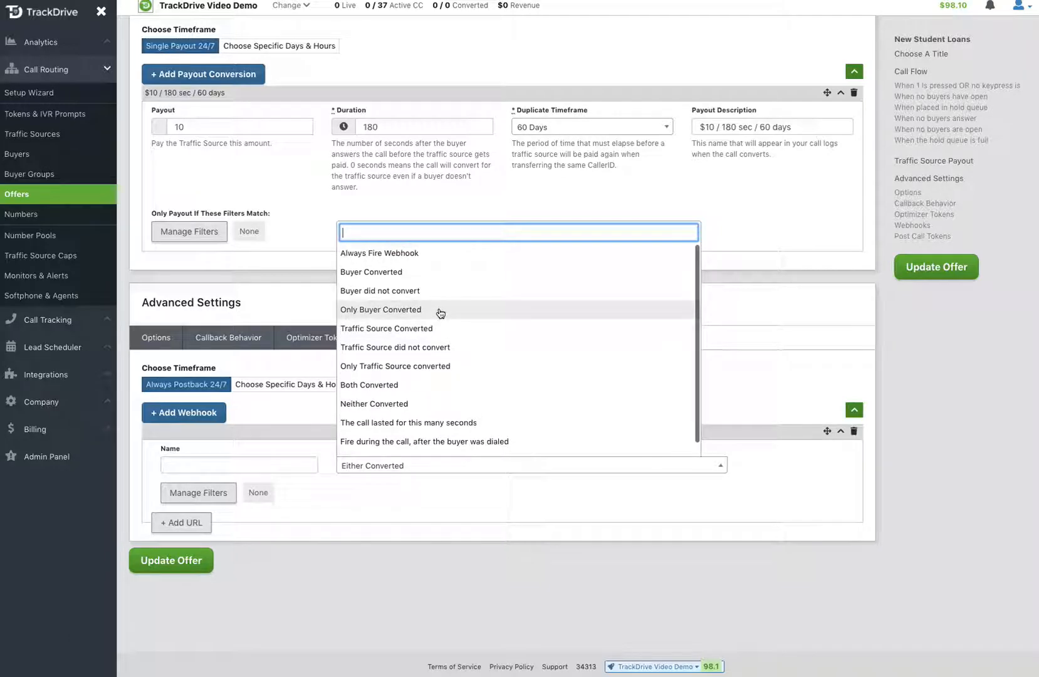
pyautogui.click(391, 270)
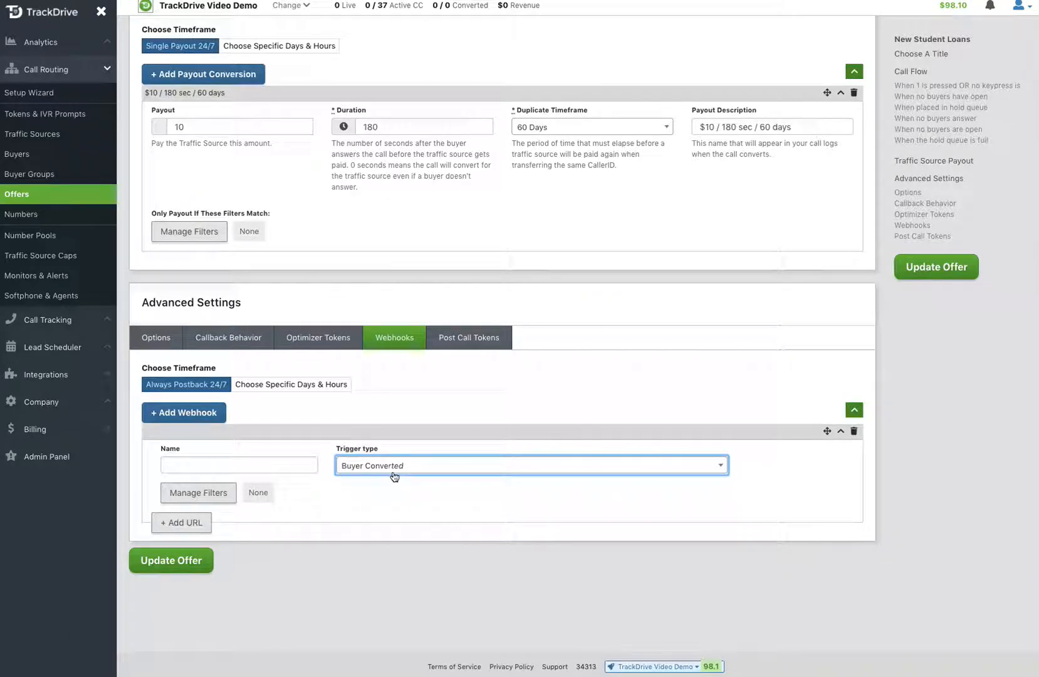
# Step: Set the new webhook's trigger type to "Fire during the call, after the buyer answered"
pyautogui.click(392, 475)
pyautogui.scroll(-1, 390, 447)
pyautogui.click(390, 449)
# Step: Add a buyer filter to the webhook with comparison == and value "1000 - 123 Lending"
pyautogui.click(209, 499)
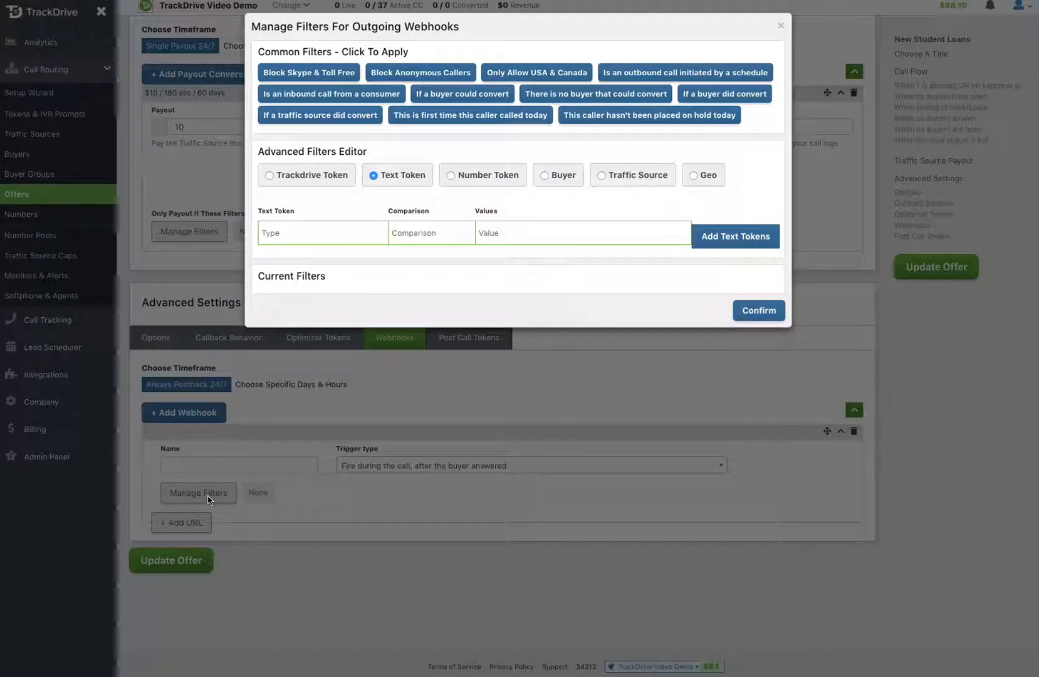
pyautogui.click(546, 177)
pyautogui.click(294, 239)
pyautogui.click(288, 255)
pyautogui.click(381, 232)
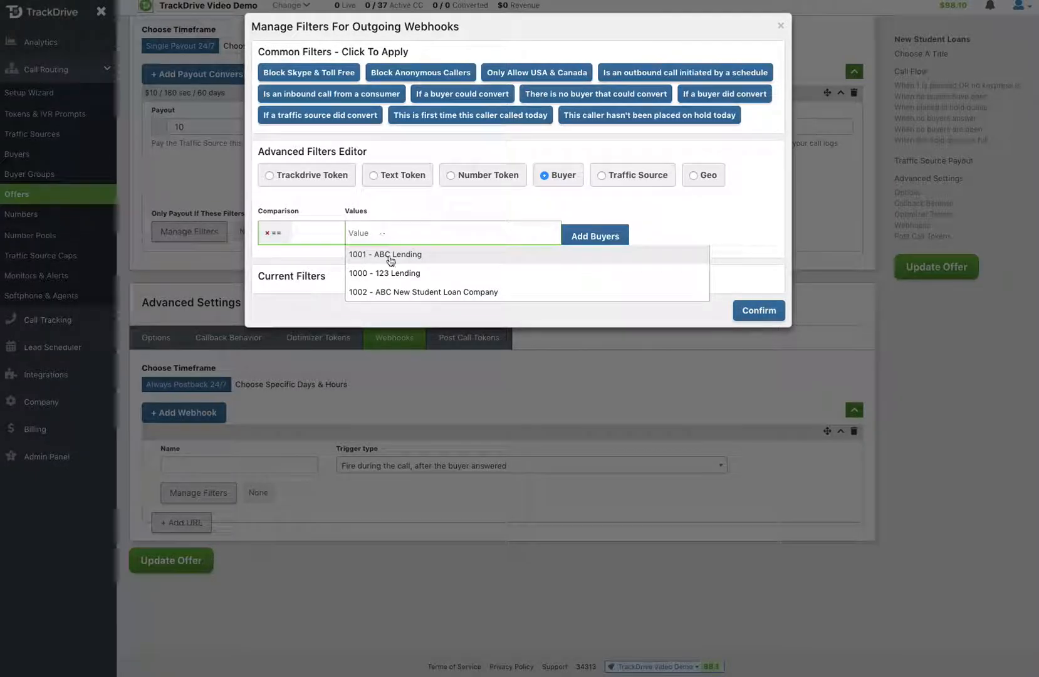
pyautogui.click(381, 253)
pyautogui.click(576, 248)
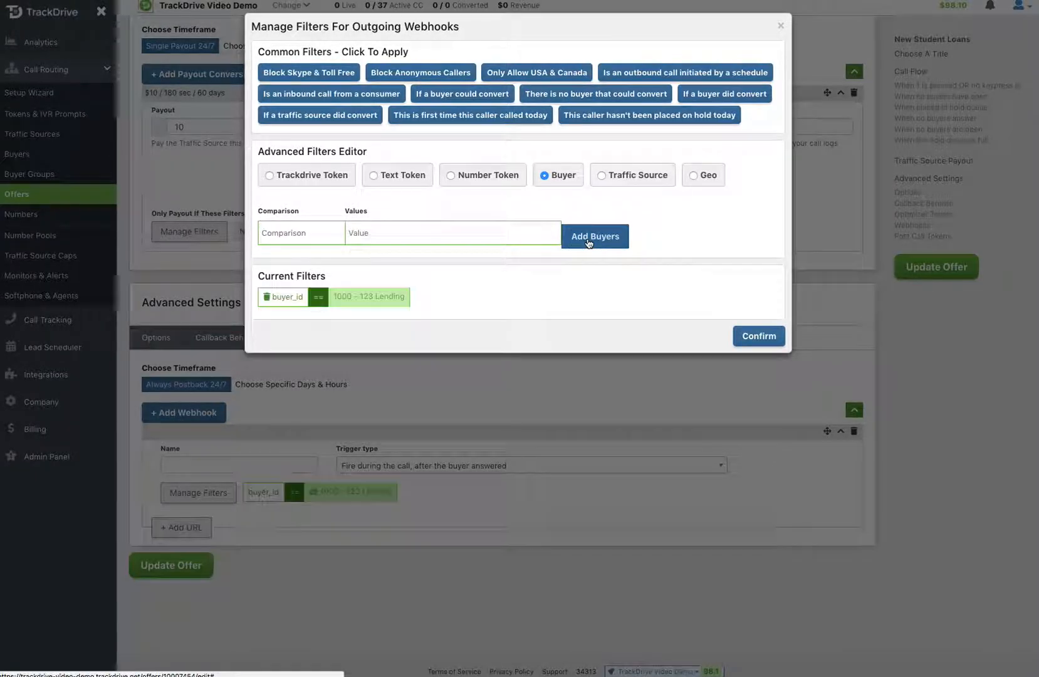
pyautogui.click(752, 311)
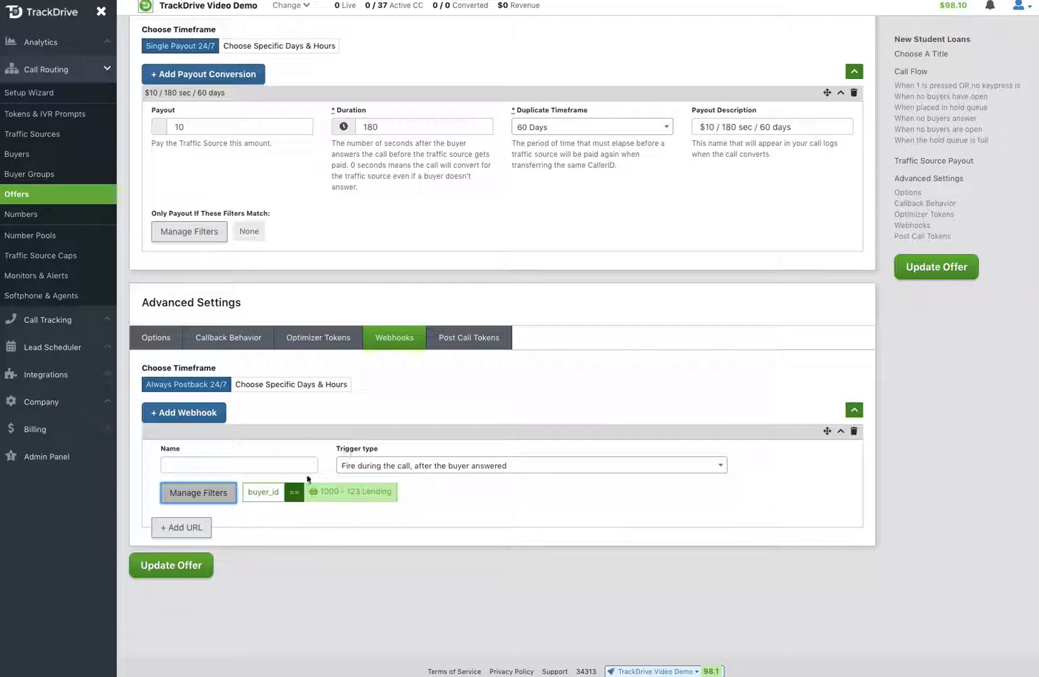
# Step: Add a URL to the webhook, try JSON/XML POST as its remote method, and change the method to POST
pyautogui.click(191, 527)
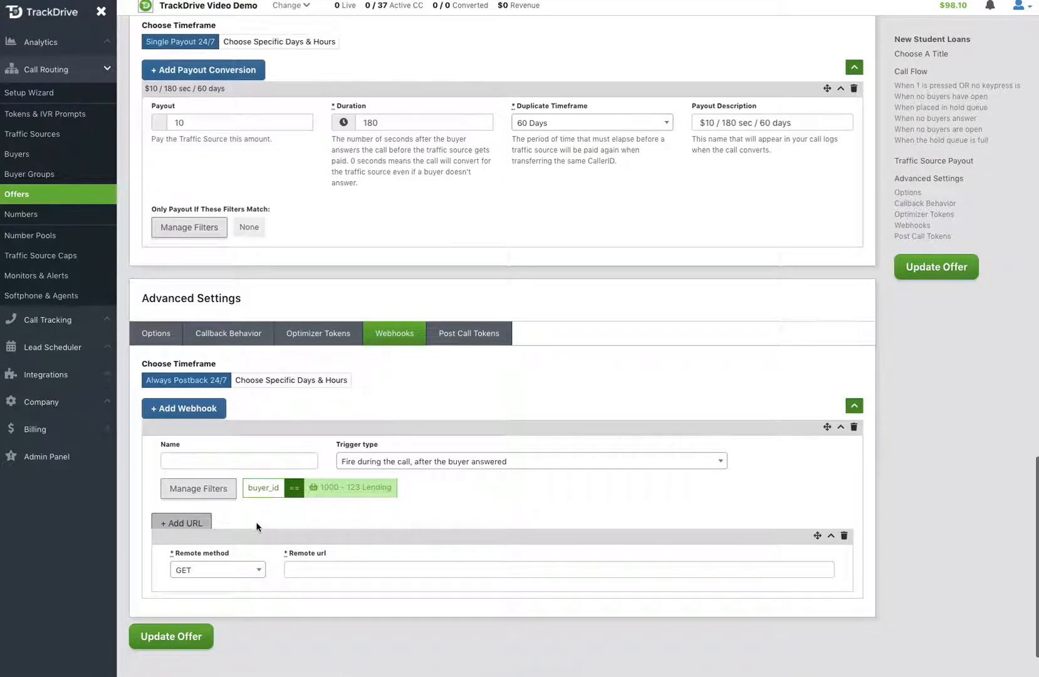
pyautogui.scroll(-2, 215, 528)
pyautogui.click(223, 506)
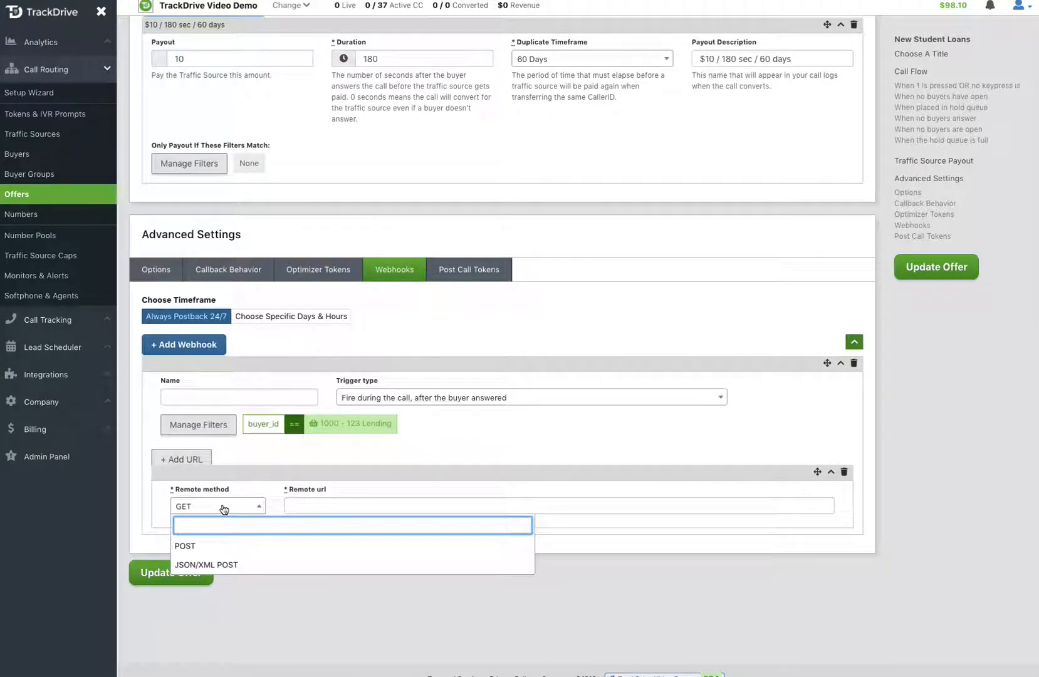
pyautogui.click(217, 567)
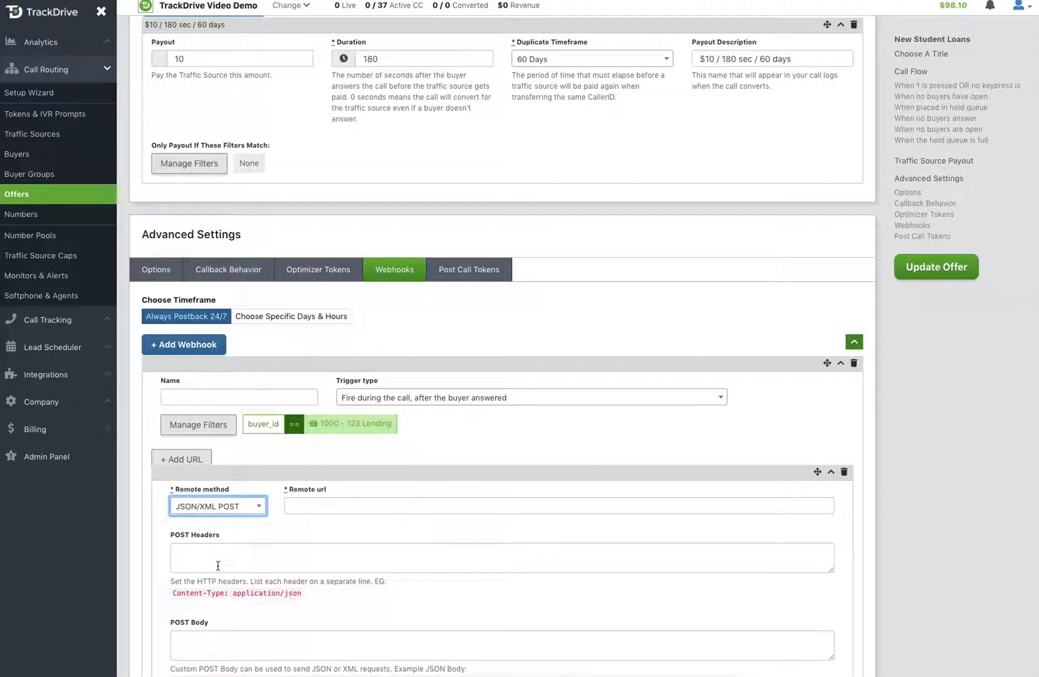
pyautogui.scroll(-3, 351, 550)
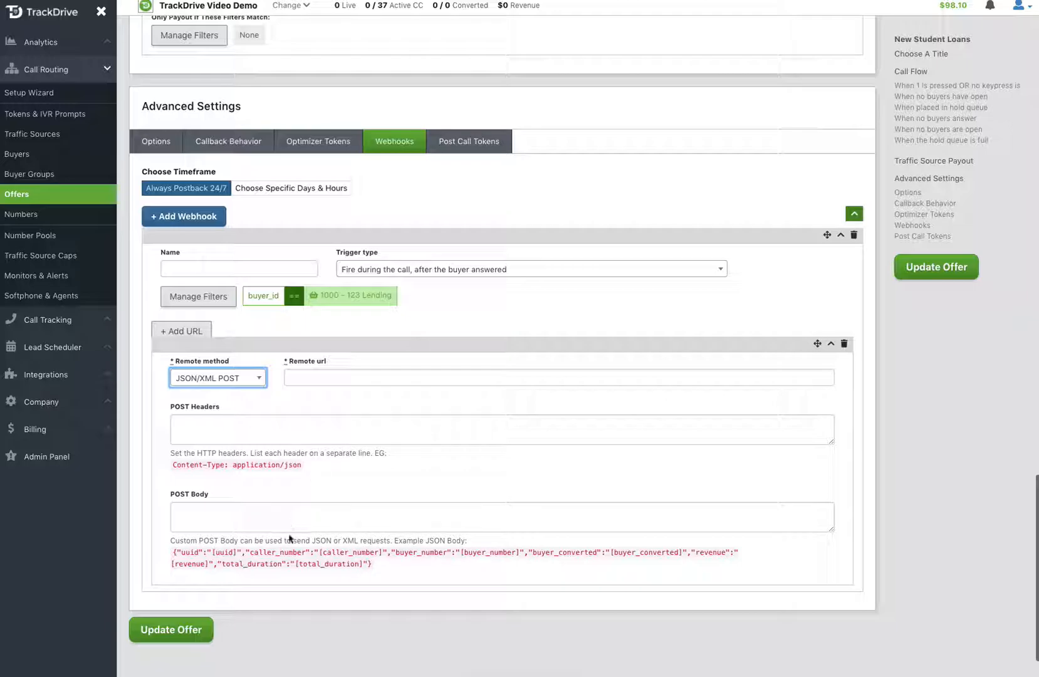
pyautogui.click(242, 379)
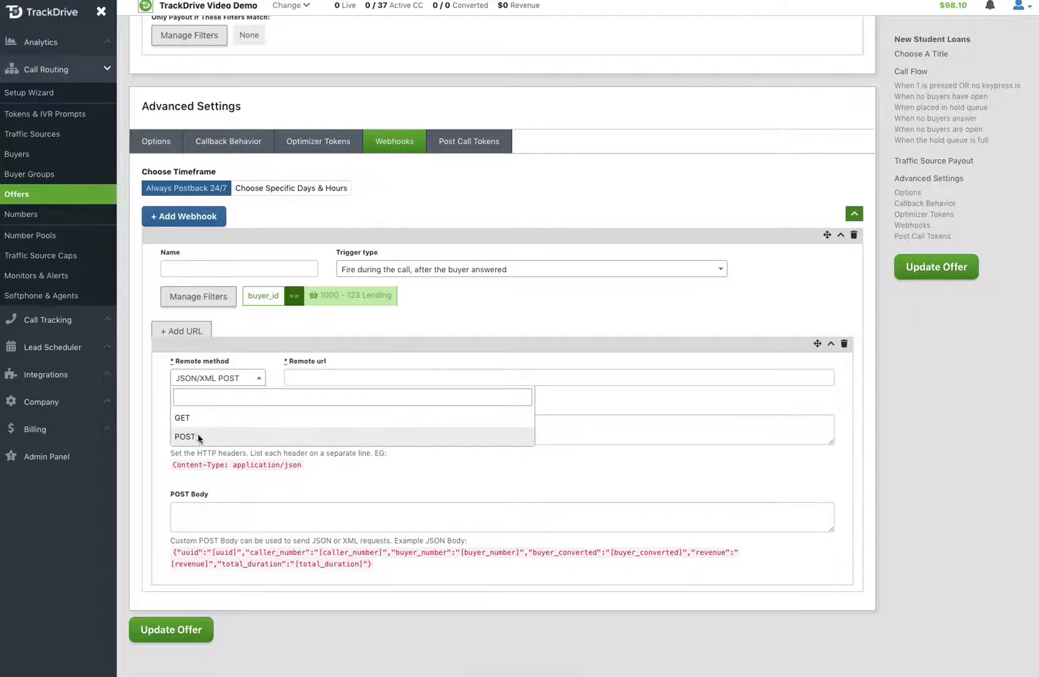
pyautogui.click(199, 437)
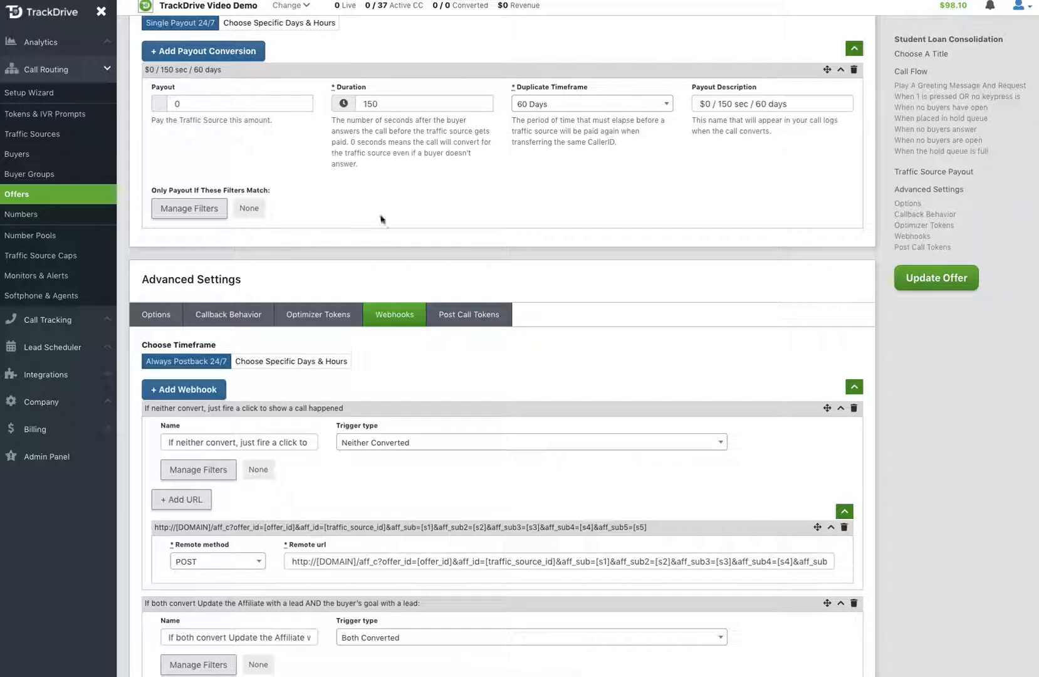
# Step: Switch to Preview and examine the advertiser and conversion tracking settings in has_offers_main_offer.png
pyautogui.scroll(-3, 619, 336)
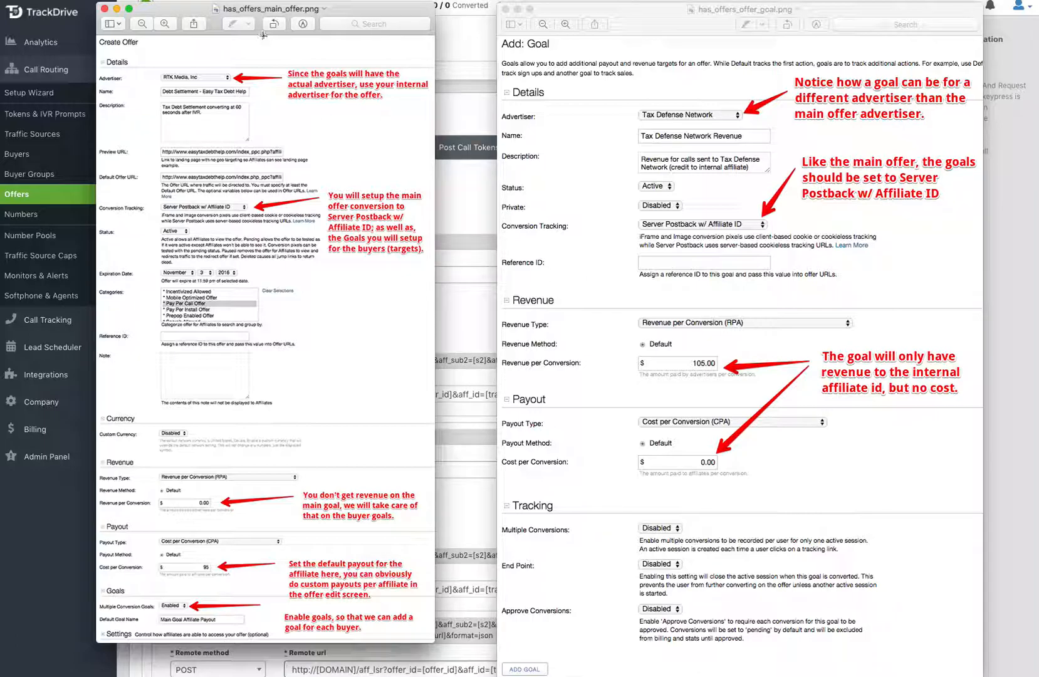
pyautogui.click(204, 79)
pyautogui.click(165, 24)
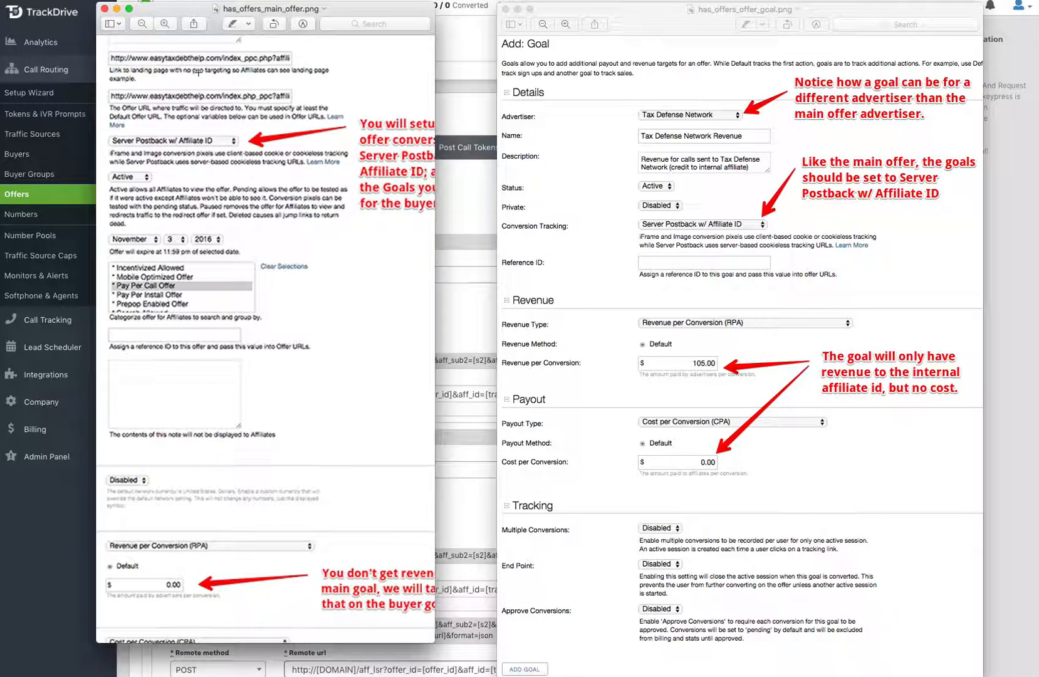
pyautogui.scroll(5, 200, 72)
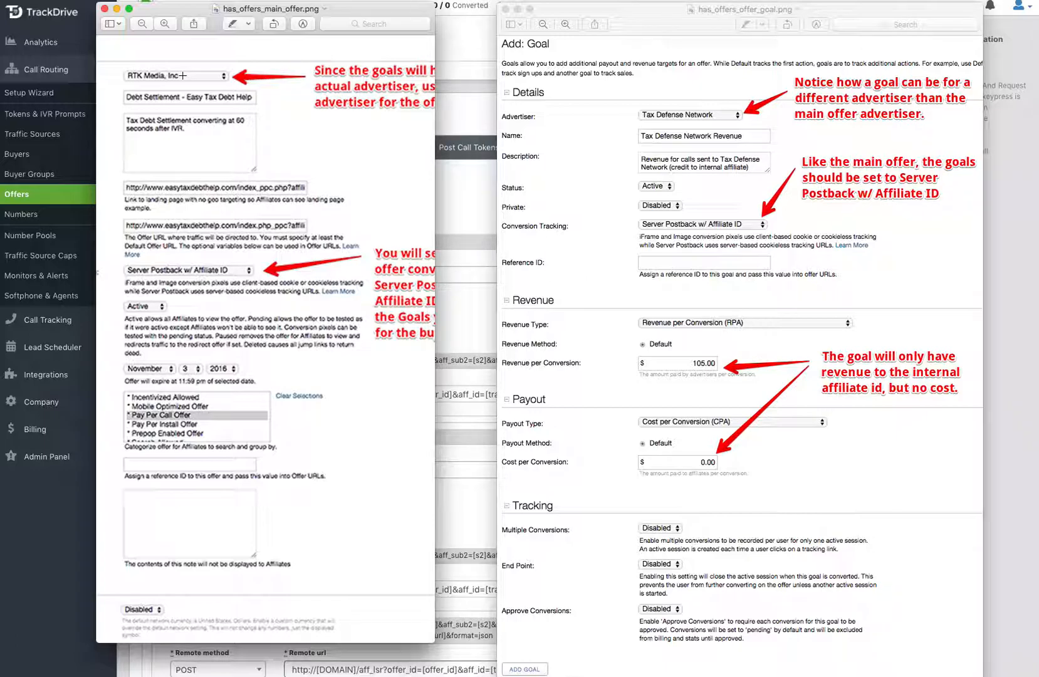
pyautogui.scroll(-1, 280, 131)
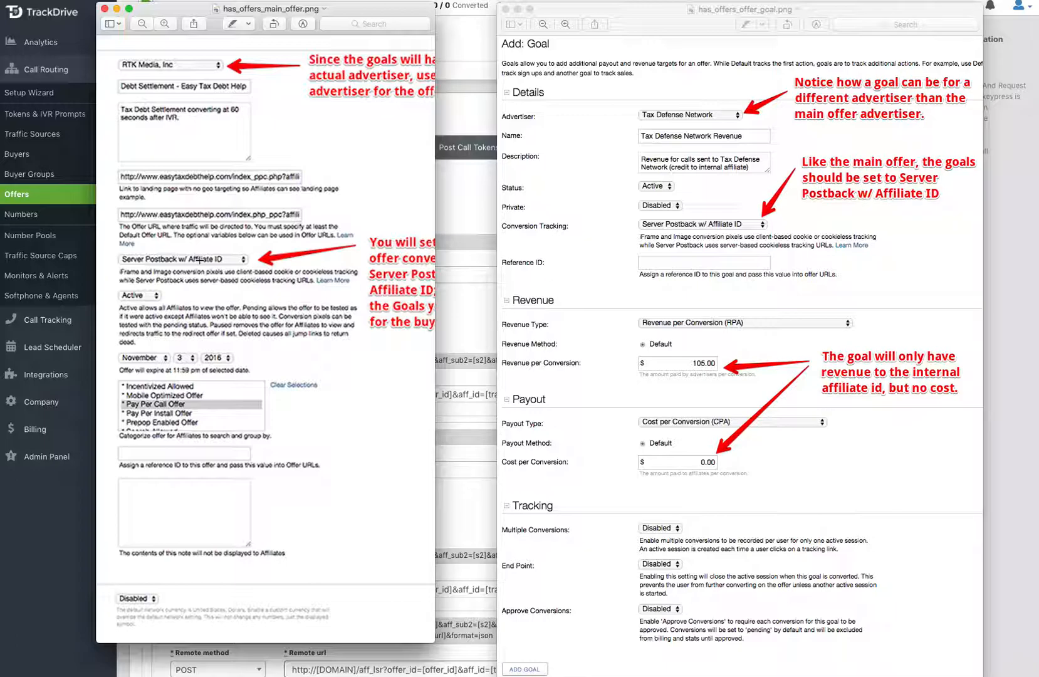
# Step: Examine the revenue, payout and multiple conversion goals settings in the lower part of has_offers_main_offer.png
pyautogui.scroll(-5, 199, 259)
pyautogui.scroll(-10, 200, 259)
pyautogui.hscroll(-1, 199, 260)
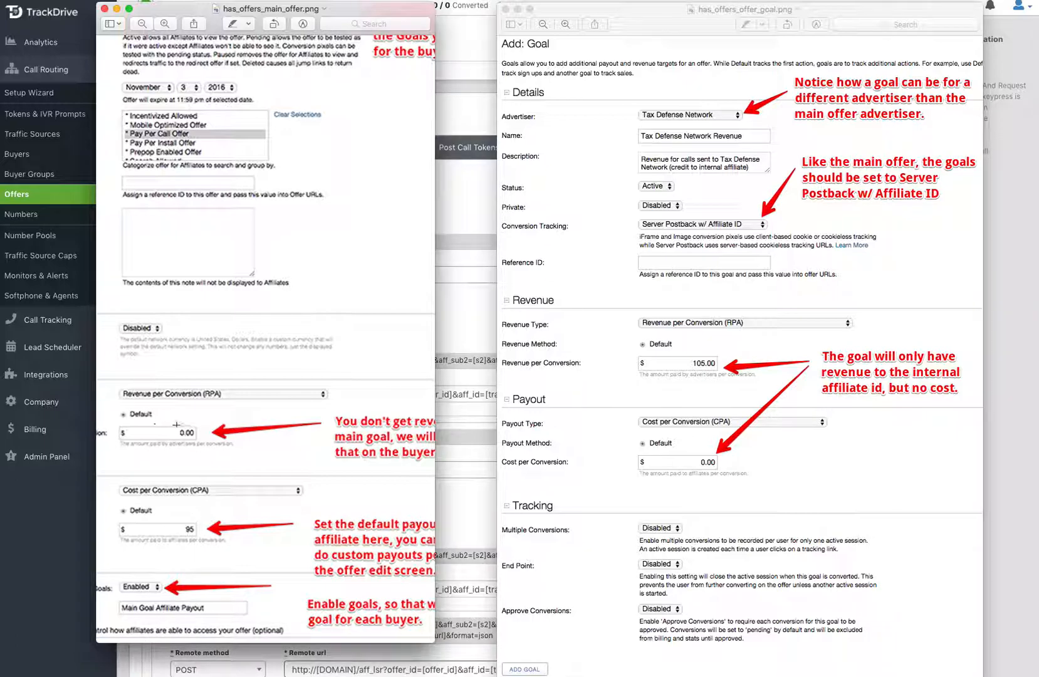
pyautogui.hscroll(1, 177, 432)
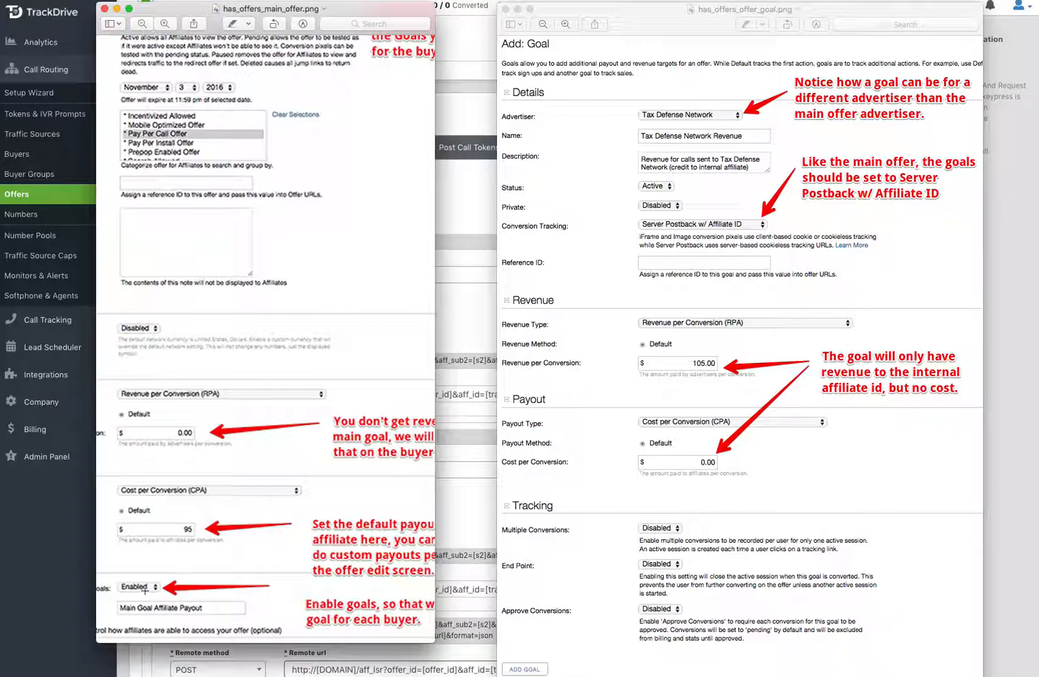
pyautogui.hscroll(-5, 150, 602)
pyautogui.hscroll(-2, 144, 590)
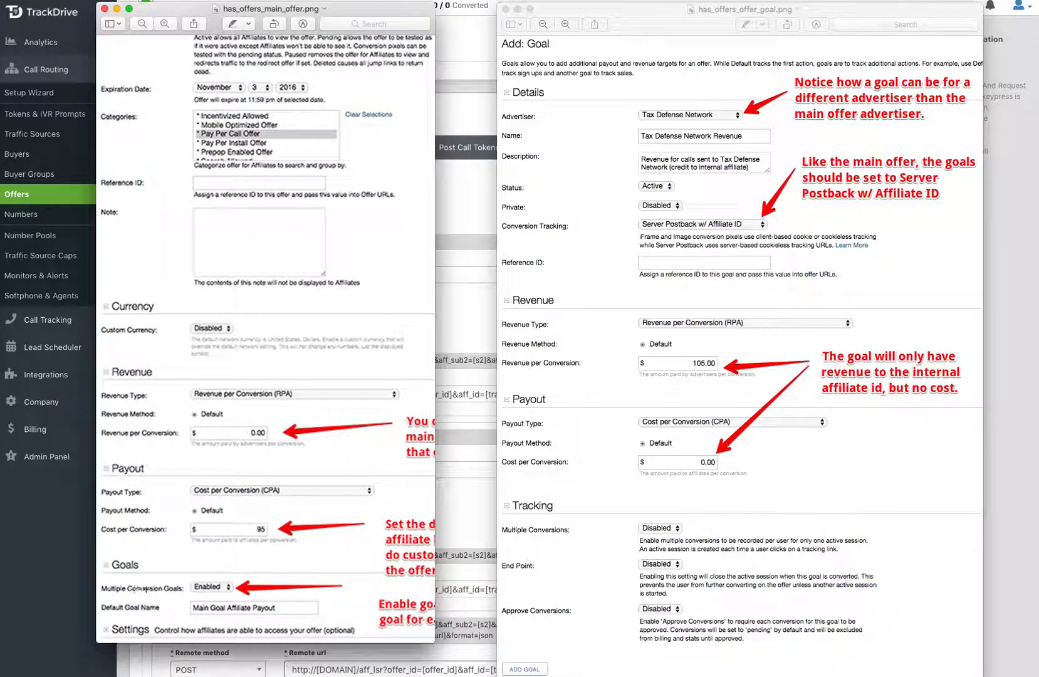
pyautogui.hscroll(6, 174, 590)
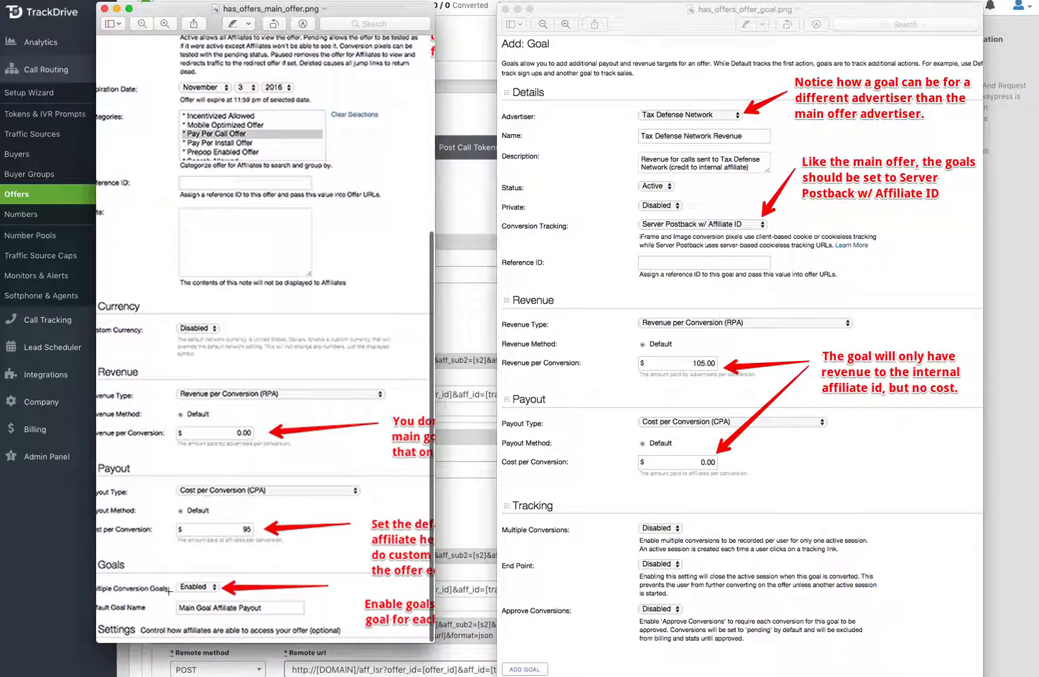
pyautogui.hscroll(3, 169, 591)
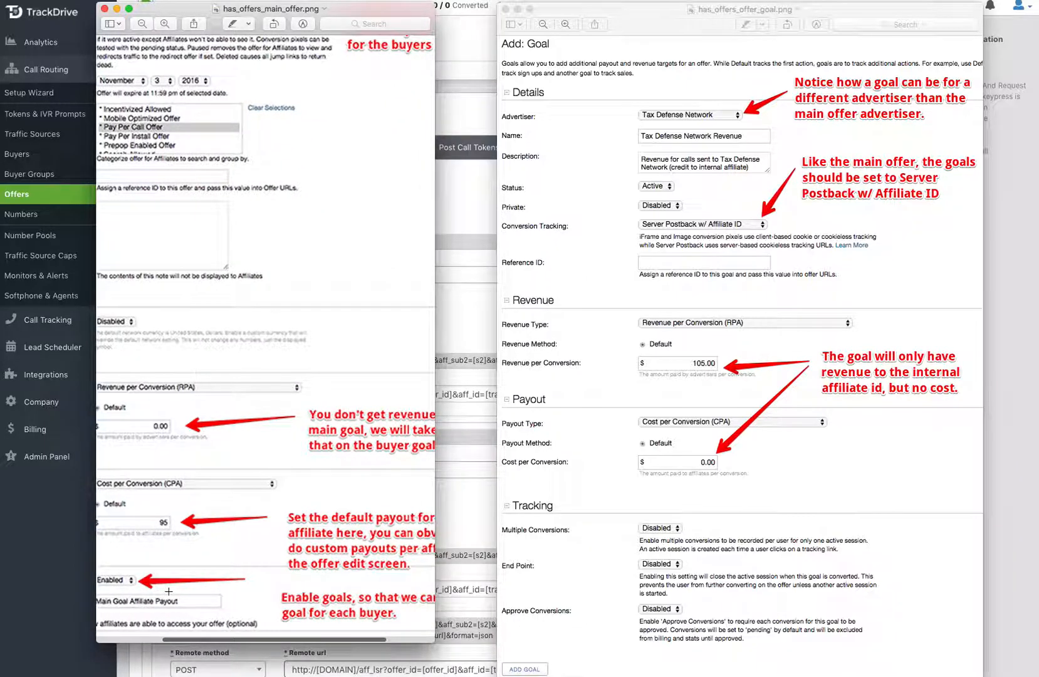
pyautogui.hscroll(-4, 169, 591)
pyautogui.scroll(1, 169, 591)
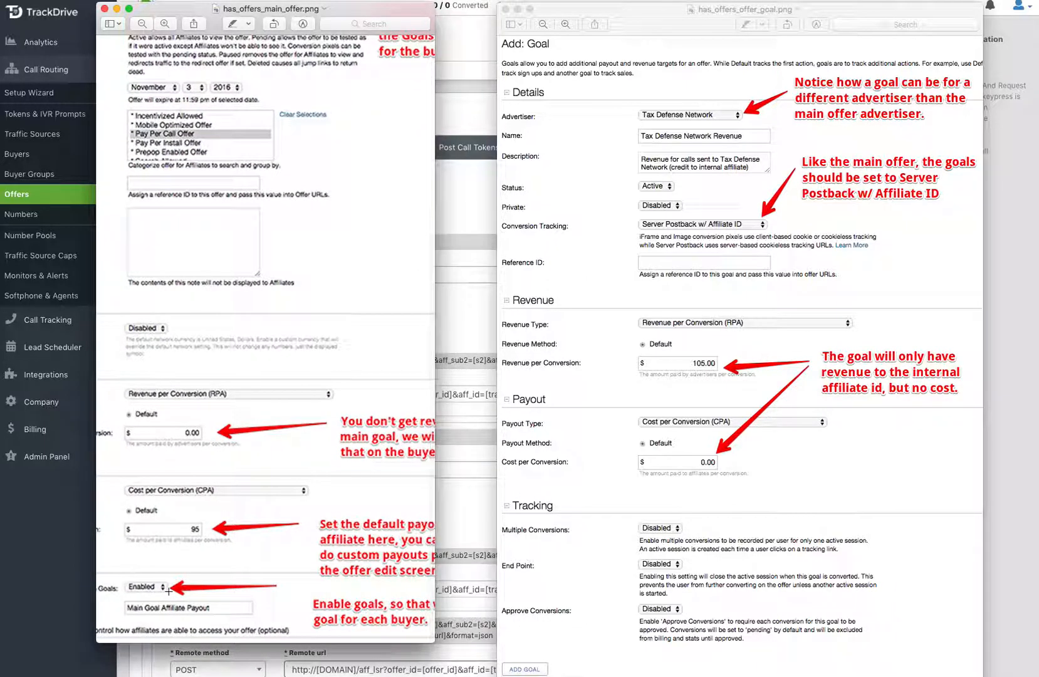
# Step: Examine the goal settings in has_offers_offer_goal.png and the payout and revenue per goal in has_offers_offer_goal_results.png
pyautogui.click(593, 146)
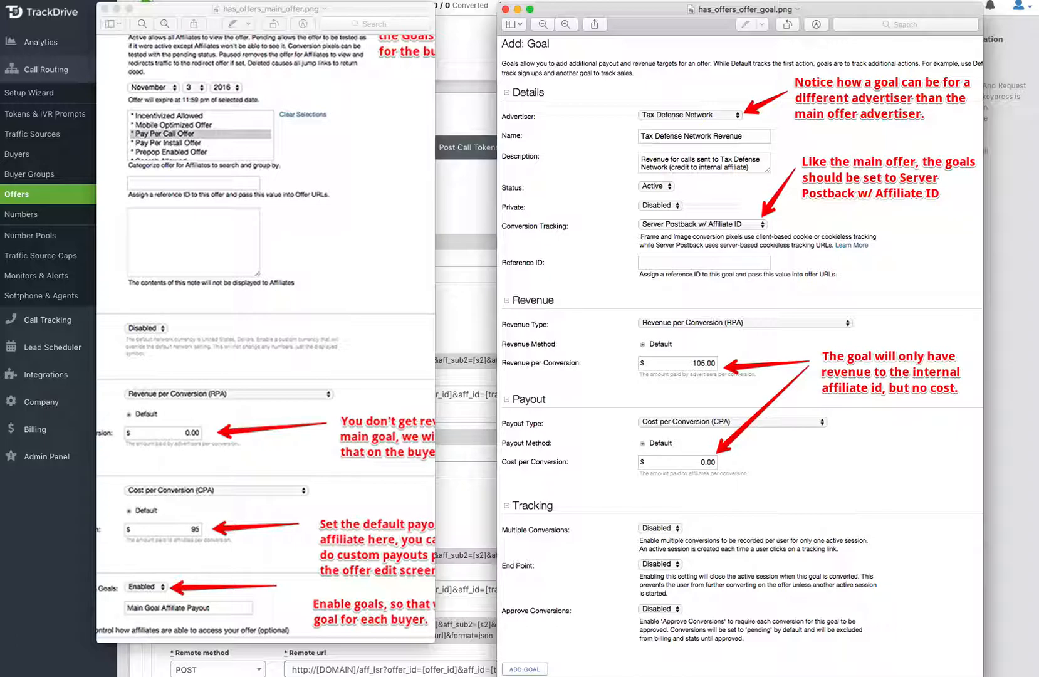
pyautogui.moveTo(172, 133); pyautogui.dragTo(449, 133)
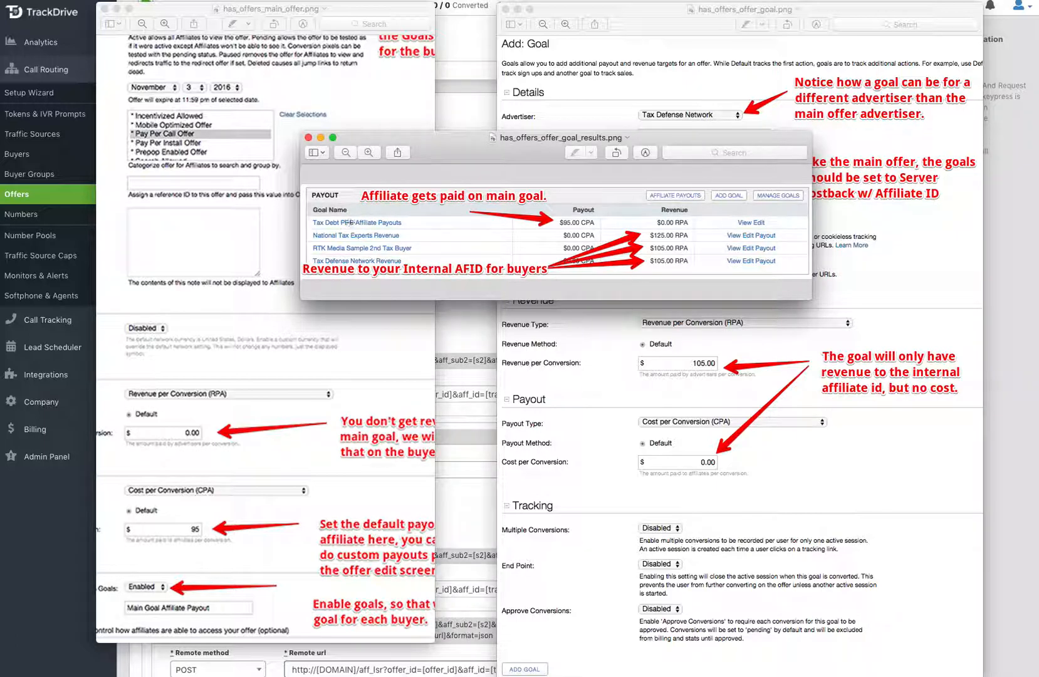
pyautogui.click(368, 154)
pyautogui.hscroll(-3, 391, 210)
pyautogui.hscroll(-2, 390, 210)
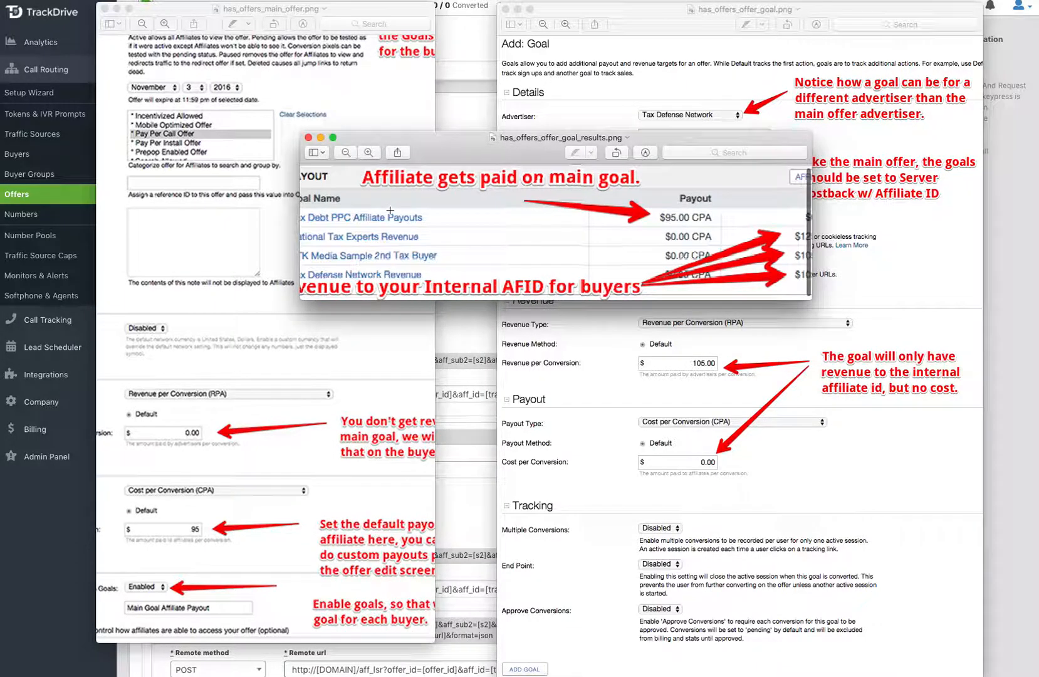
pyautogui.hscroll(5, 548, 222)
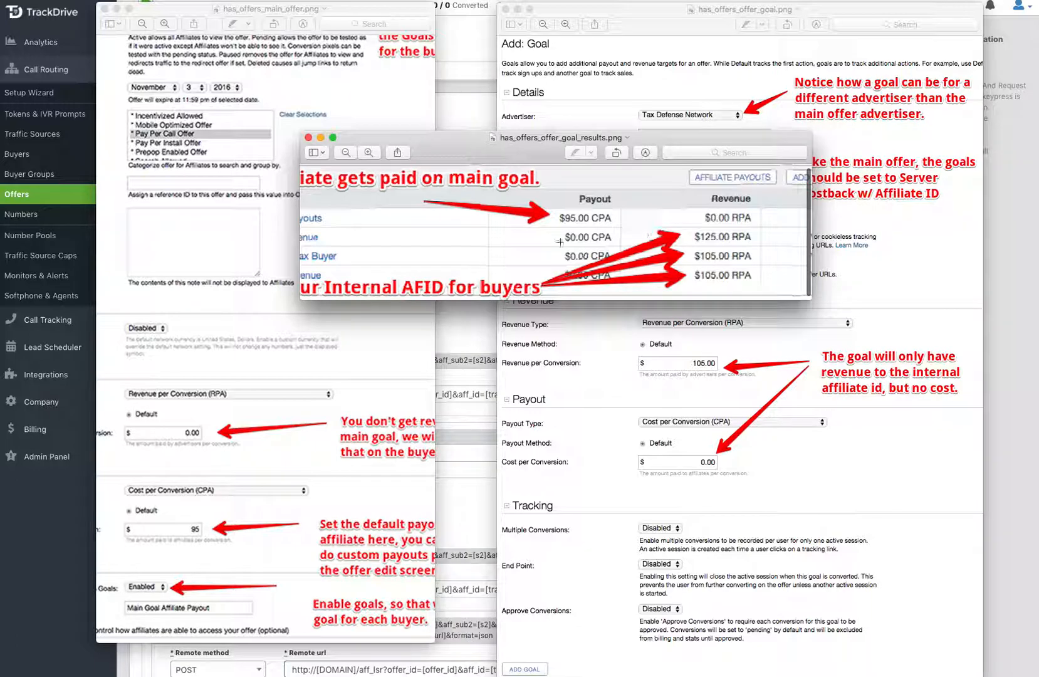
pyautogui.hscroll(-3, 544, 241)
pyautogui.hscroll(1, 544, 241)
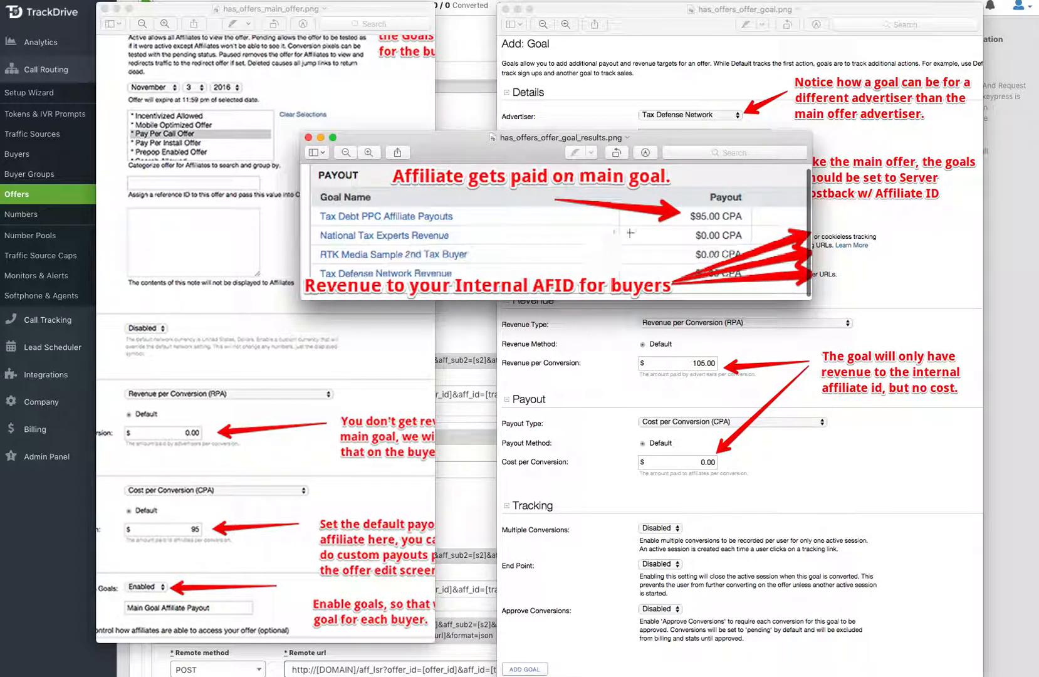
pyautogui.hscroll(5, 618, 234)
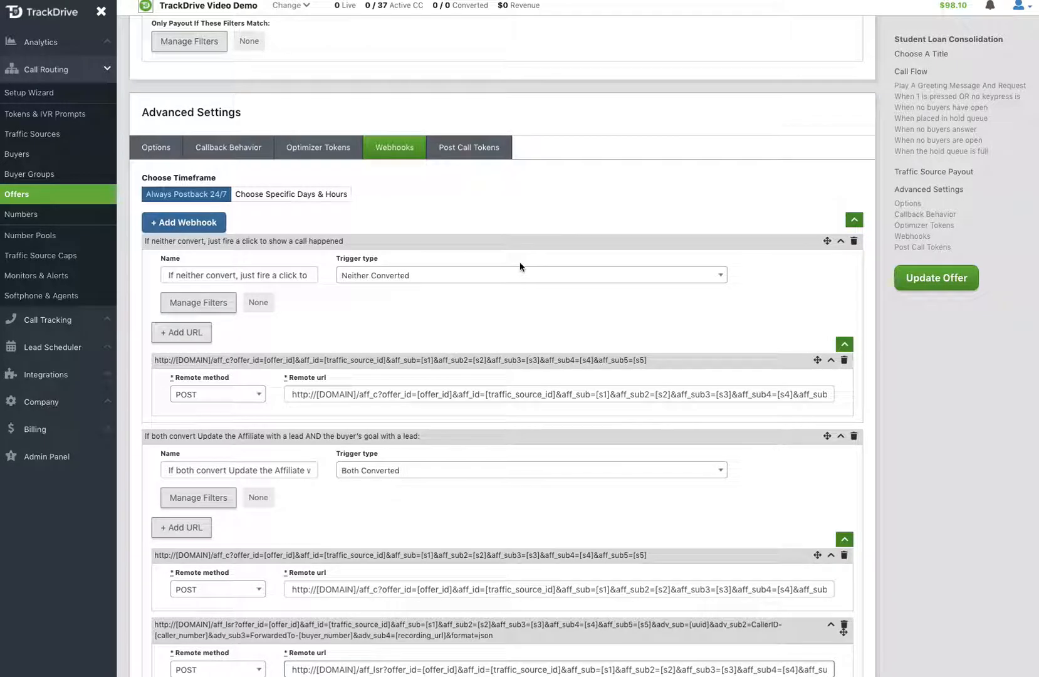
# Step: Examine the trigger types and postback URLs of the Neither Converted and Both Converted webhooks in the offer's advanced settings
pyautogui.scroll(-2, 519, 266)
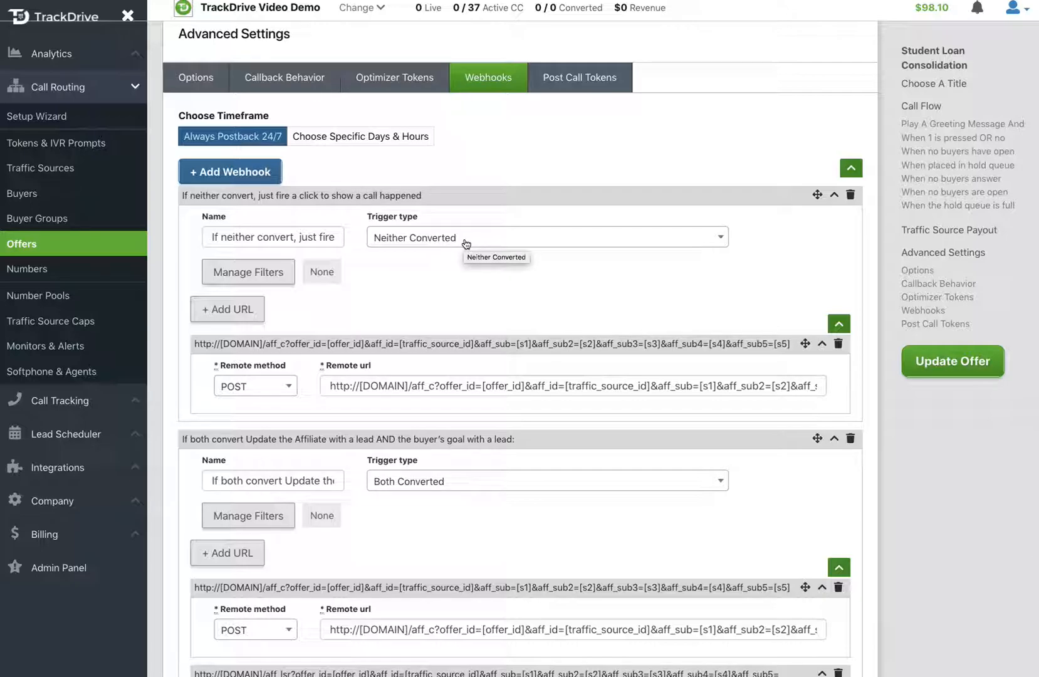
pyautogui.scroll(-1, 467, 351)
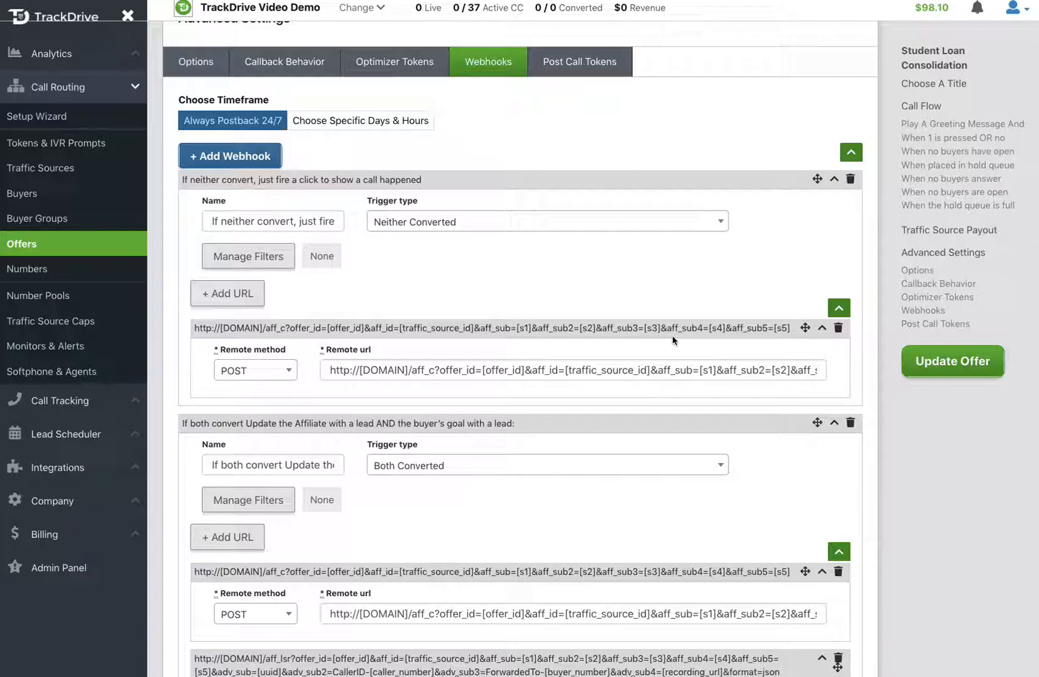
pyautogui.scroll(-5, 673, 340)
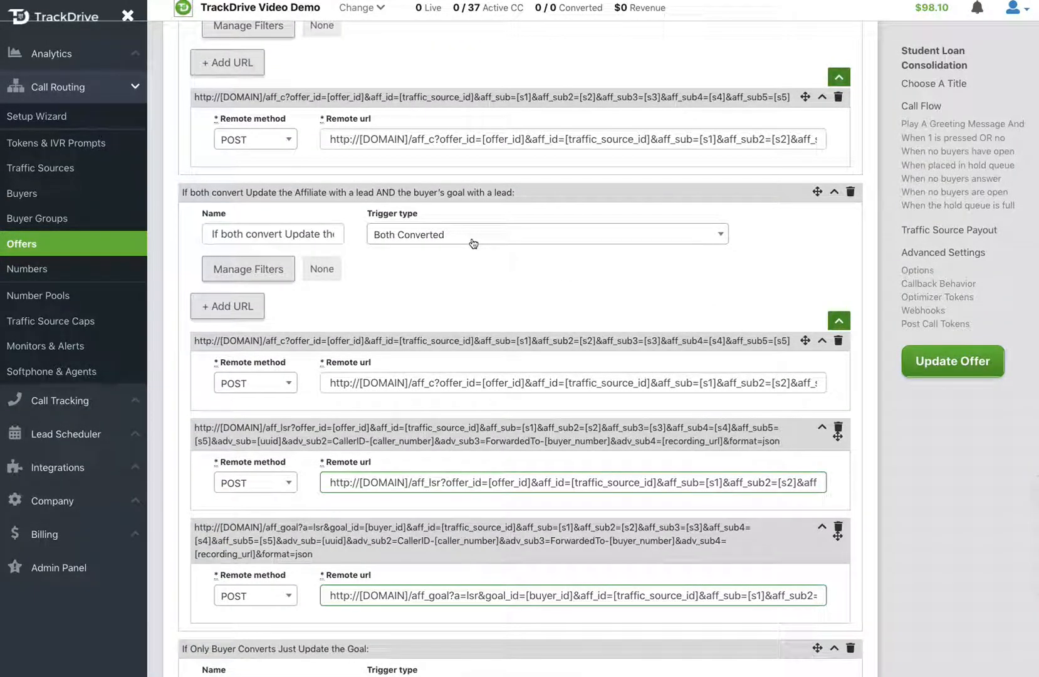
pyautogui.scroll(-1, 480, 285)
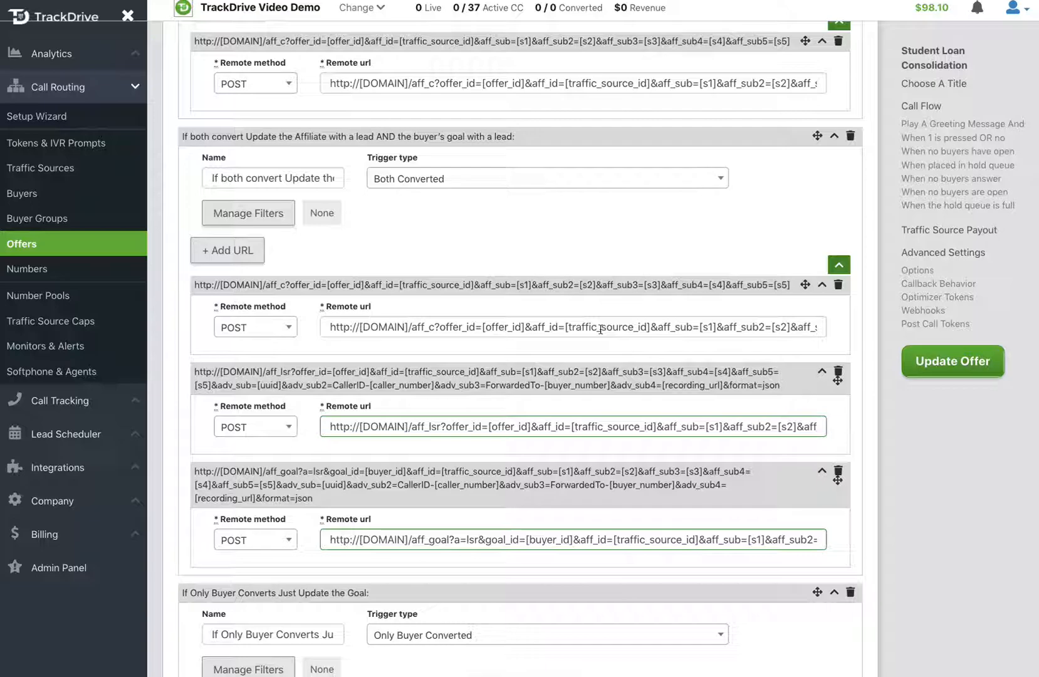
pyautogui.scroll(-1, 600, 329)
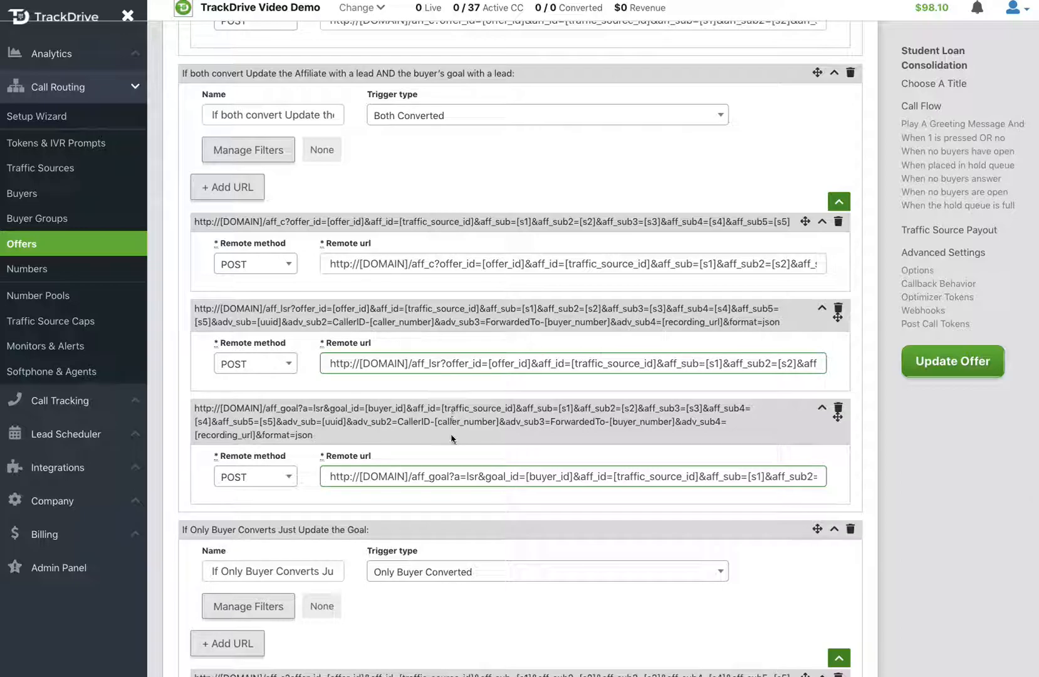
pyautogui.scroll(-1, 450, 435)
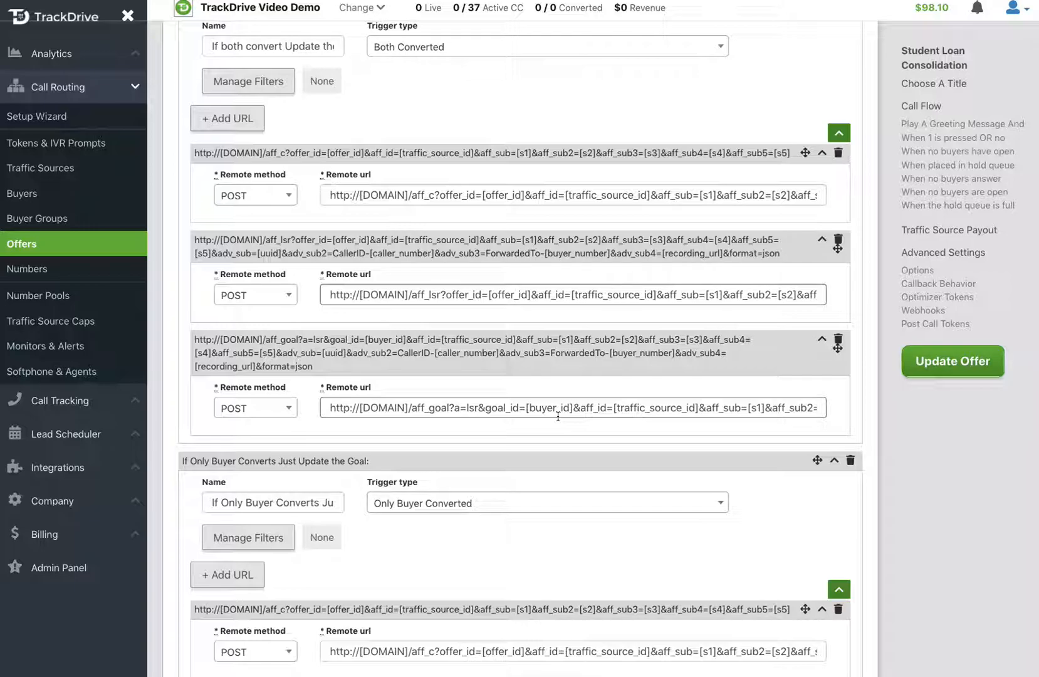
# Step: Examine the click and goal postback URLs of the webhook that updates the goal when only the buyer converts
pyautogui.scroll(-5, 558, 417)
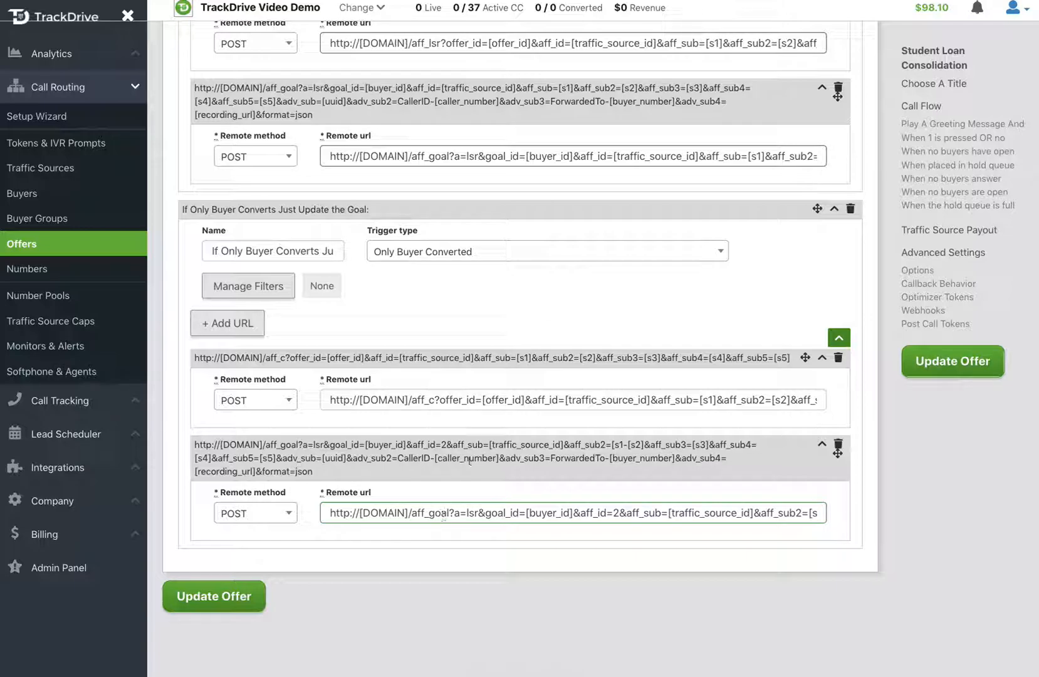
pyautogui.scroll(1, 516, 353)
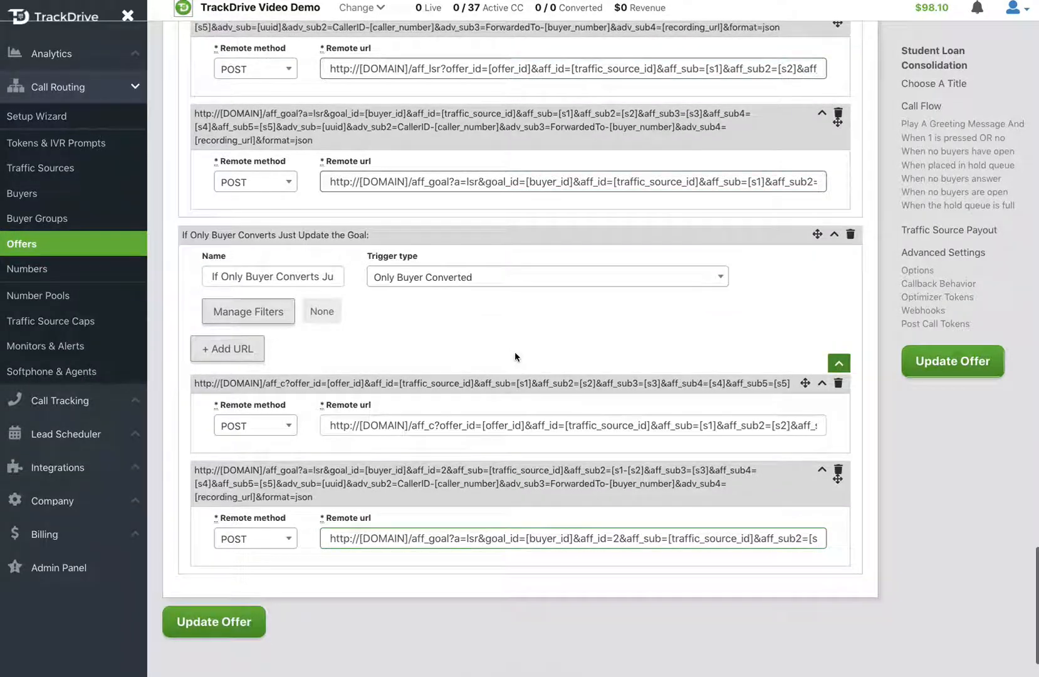
pyautogui.scroll(-1, 514, 351)
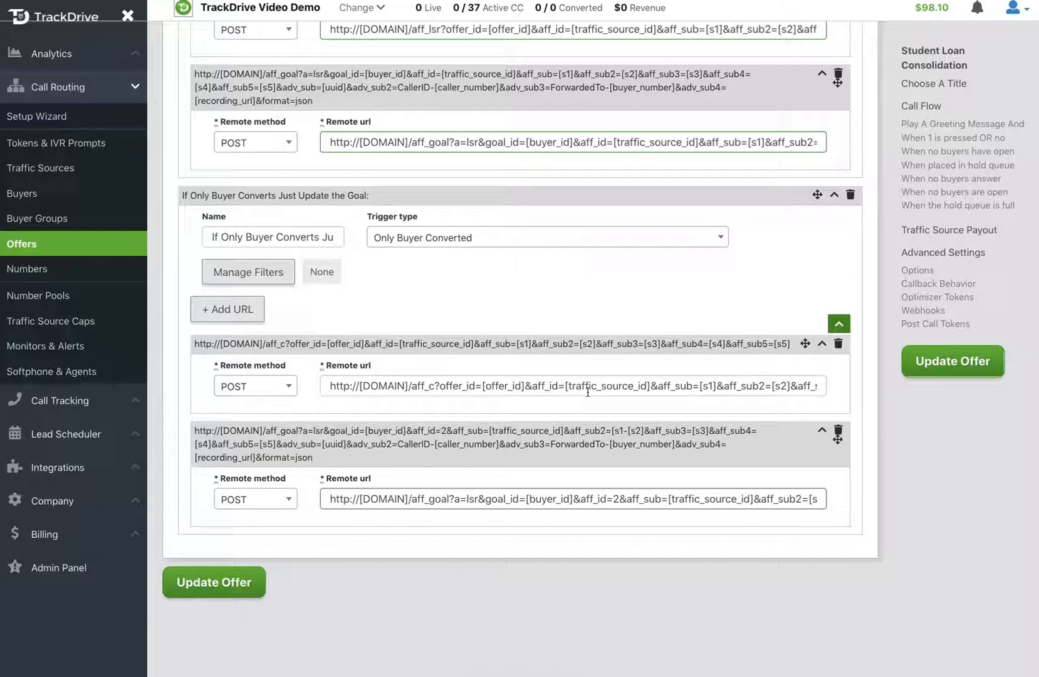
pyautogui.hscroll(1, 594, 391)
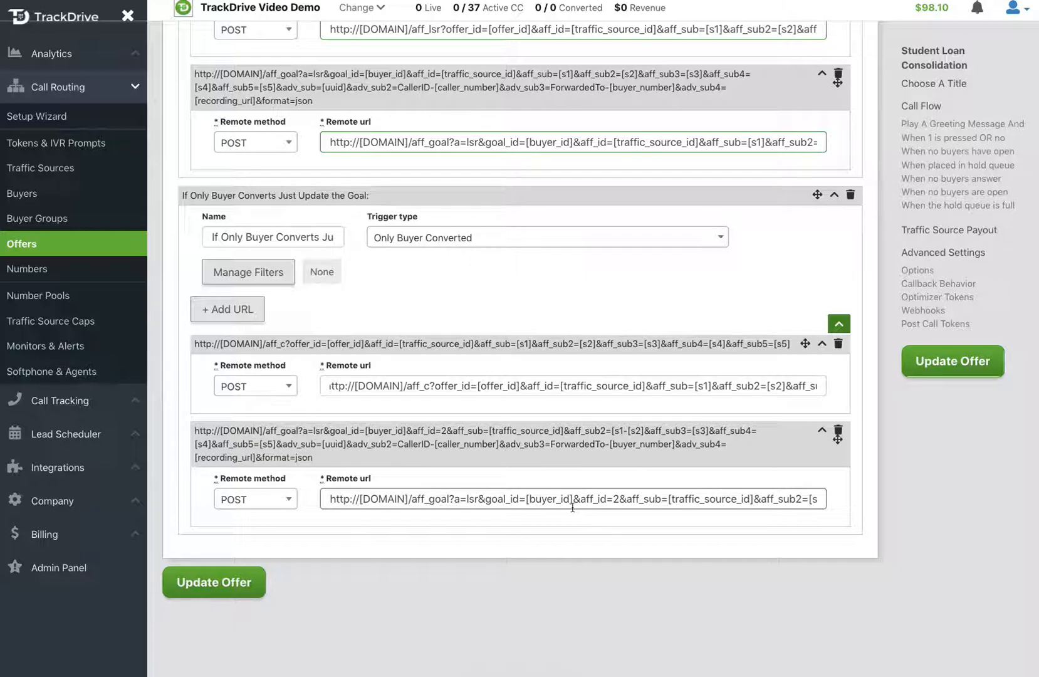
pyautogui.scroll(-1, 586, 485)
pyautogui.scroll(-1, 584, 484)
pyautogui.scroll(3, 584, 483)
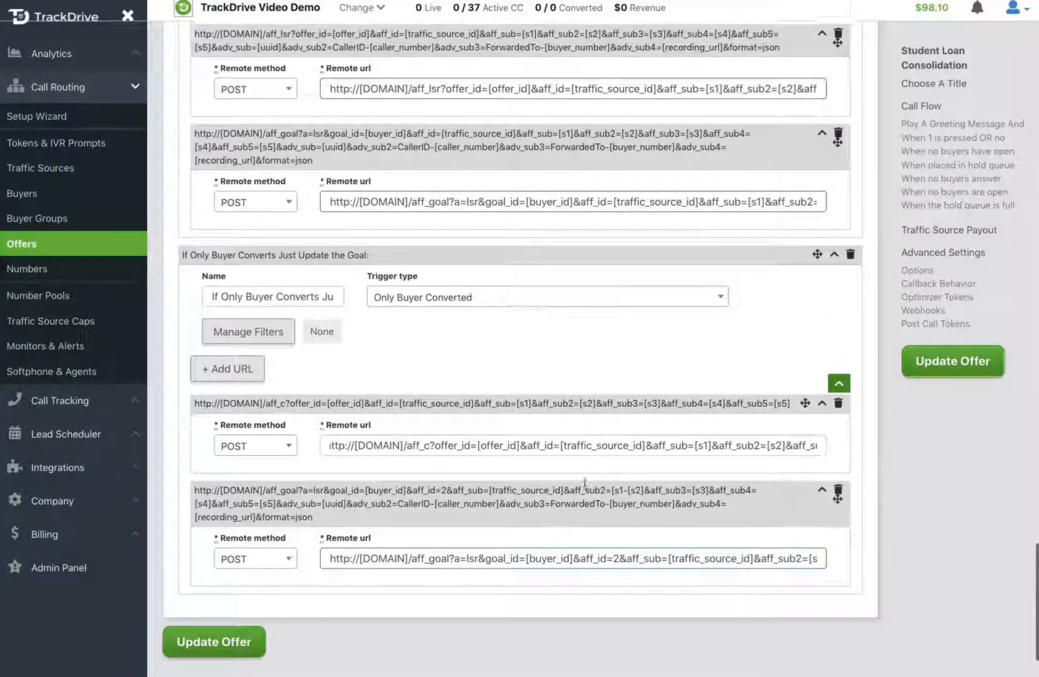
pyautogui.scroll(2, 585, 482)
pyautogui.scroll(-3, 586, 486)
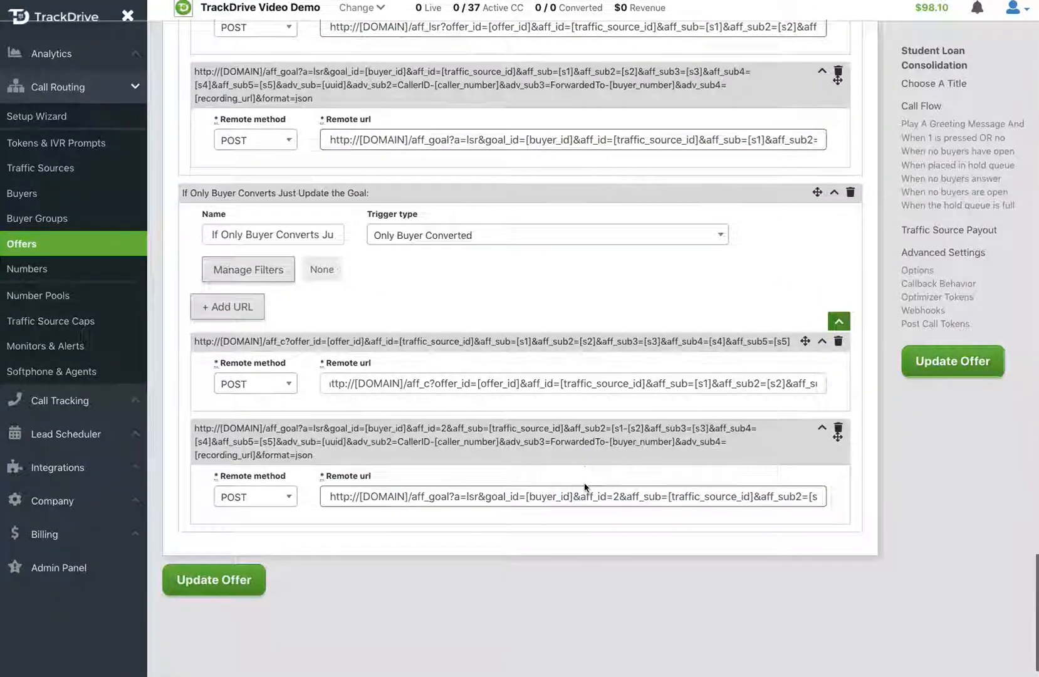